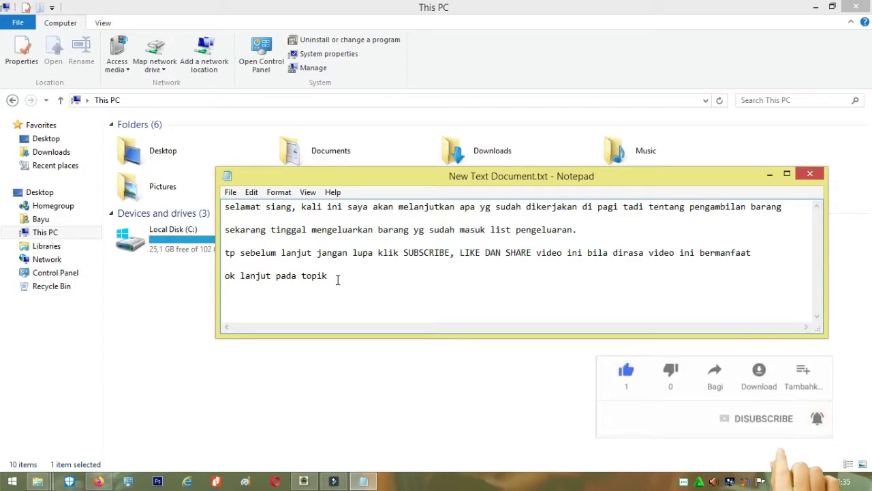
Add the line "masuk ke simaset ya yg jelas" to the notes and start the following line with "lalu".
text(masuk ke simaset y)
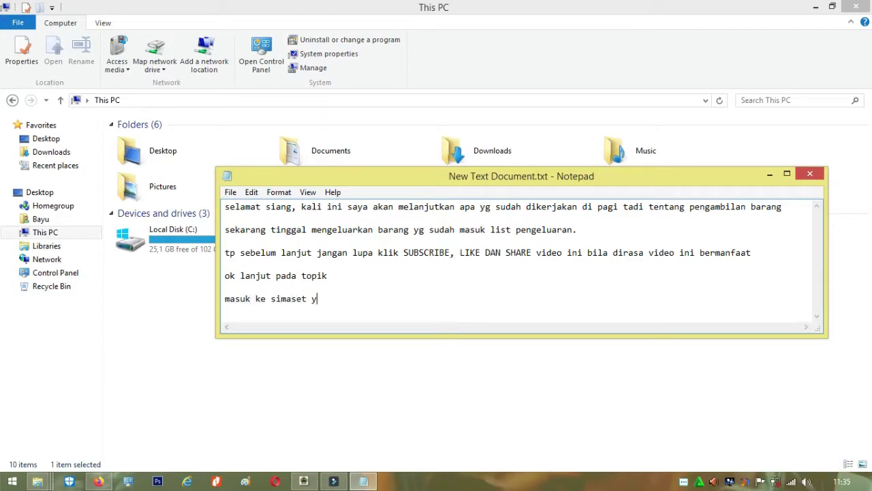
text(a yg jelas)
key(Return)
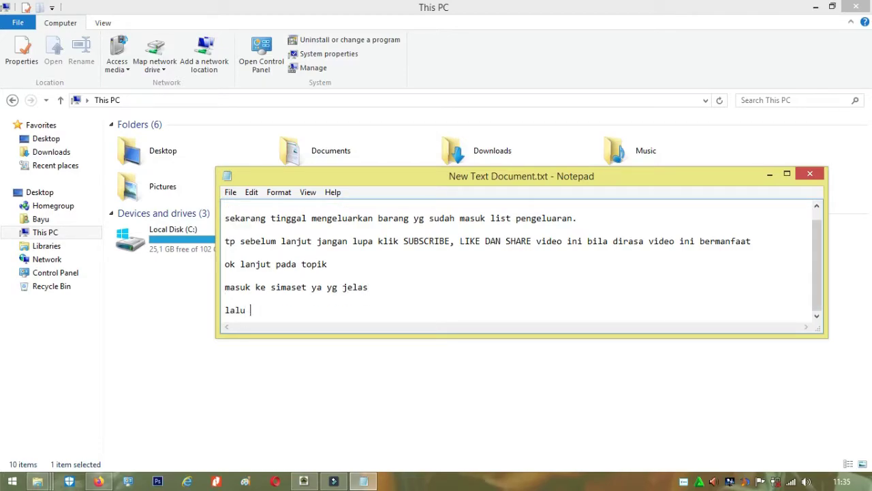
text(lalu)
Switch to SIM Aset and close all the open inventory forms.
click(304, 481)
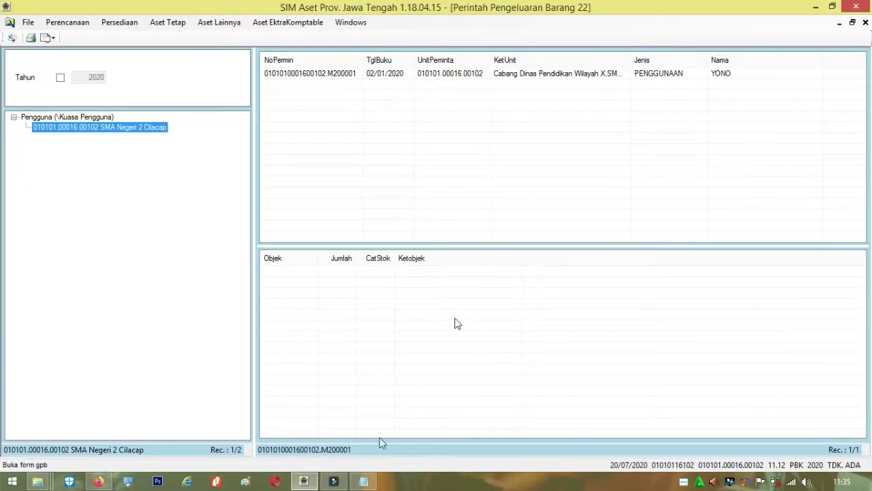
click(865, 23)
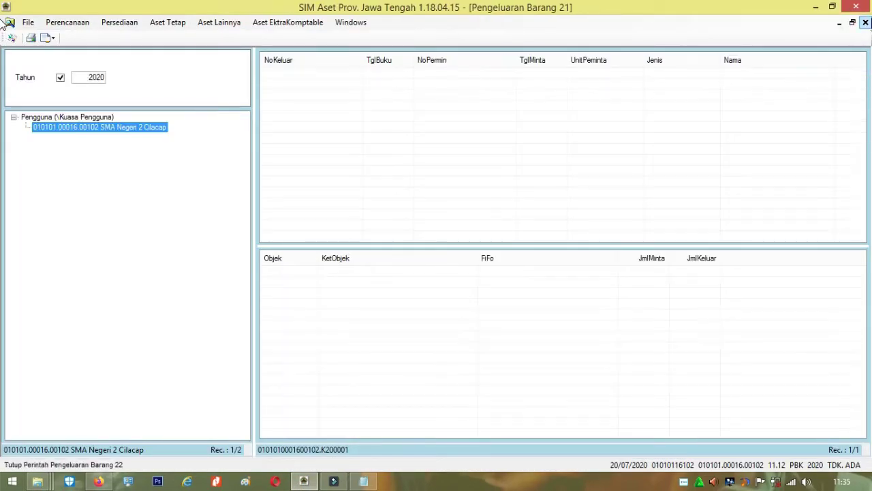
click(866, 23)
click(866, 23)
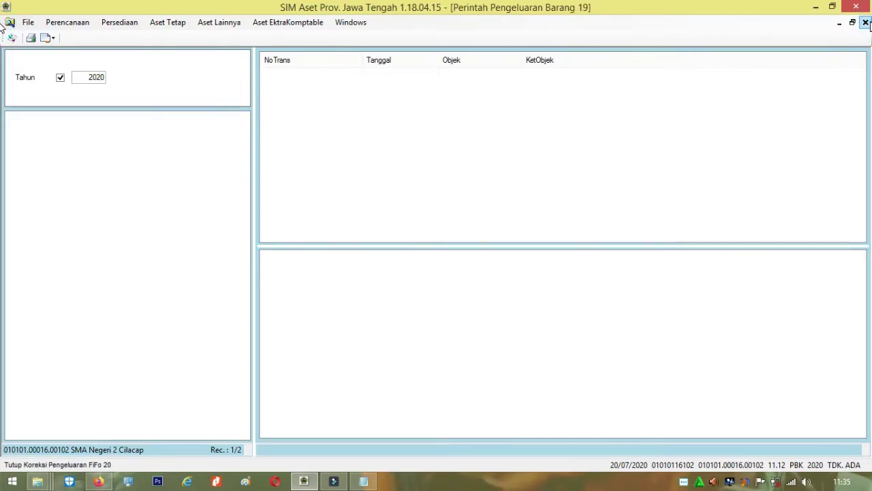
click(865, 23)
click(866, 23)
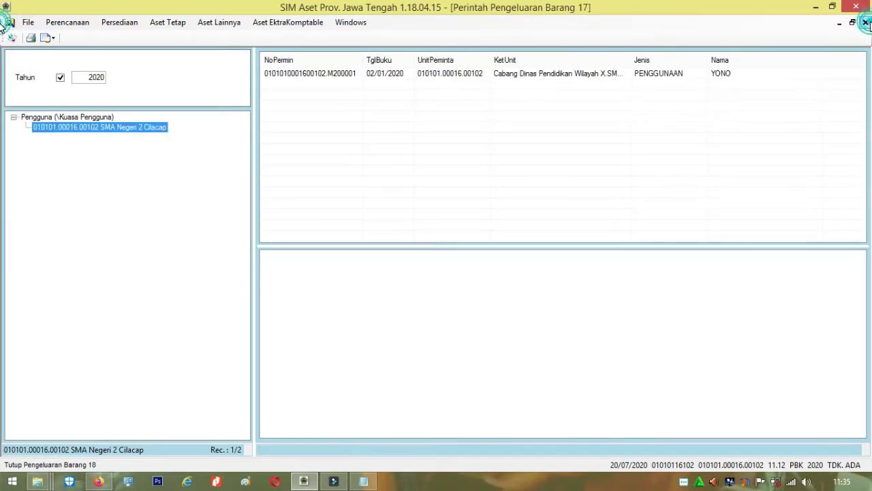
click(865, 23)
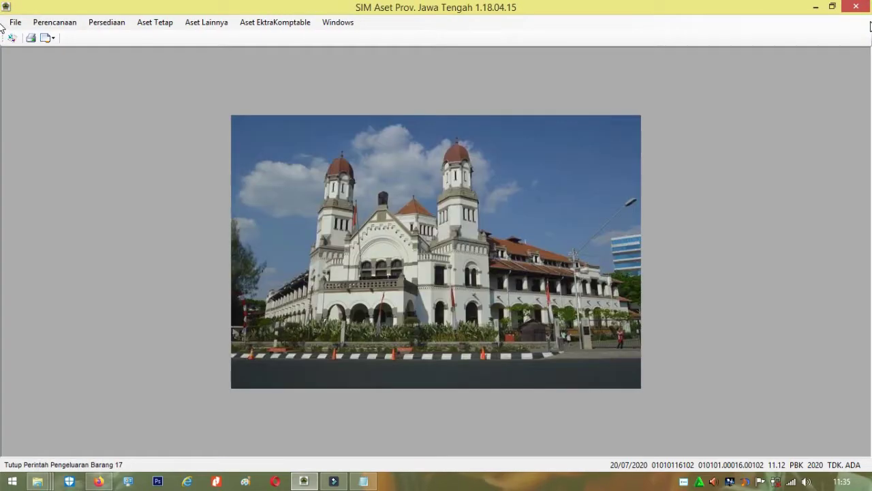
Switch to Notepad and complete the last line as "lalu ke persediaan, gudang, pengeluaran", followed by a blank line.
click(363, 481)
text(ke persediaan, gudang, pengeluaran)
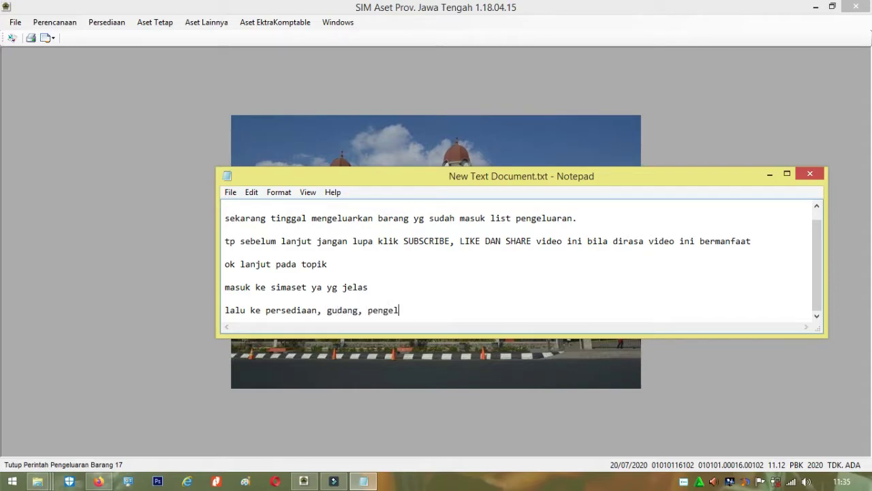
key(Return)
key(Return)
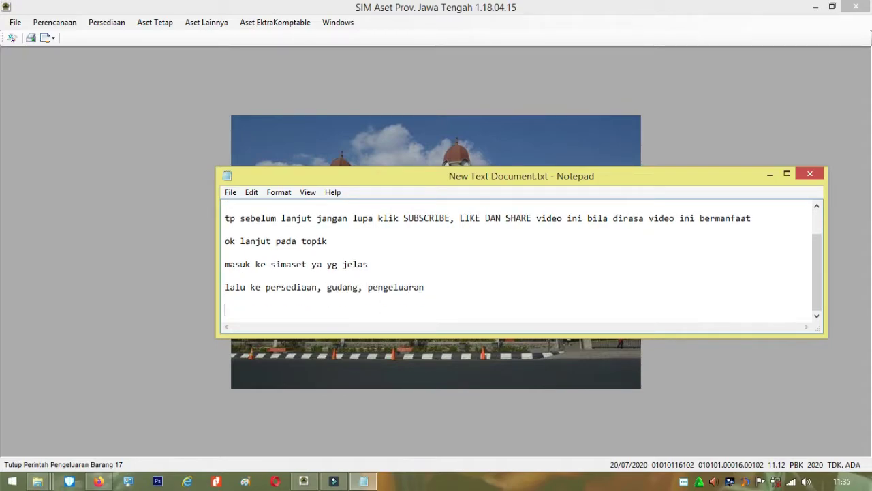
In SIM Aset, open the warehouse goods-issue list (Pengeluaran), enable the 2020 year filter and select SMA Negeri 2 Cilacap.
click(107, 22)
click(107, 22)
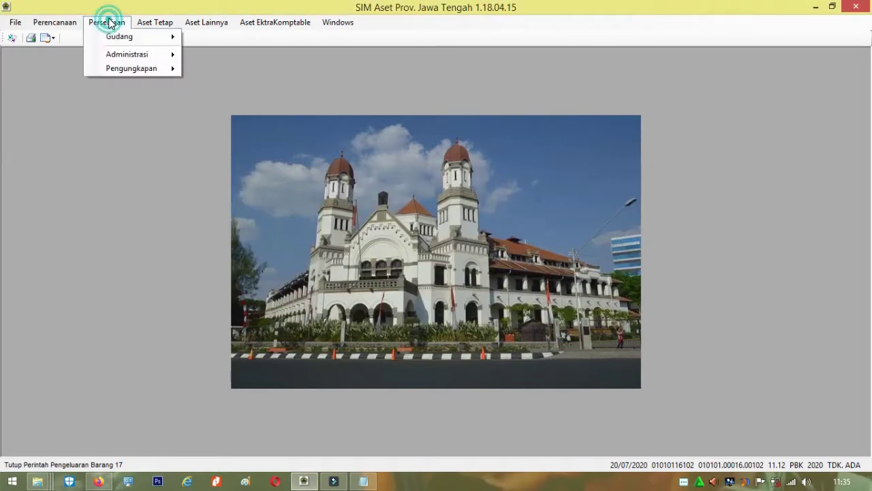
mouse_move(136, 38)
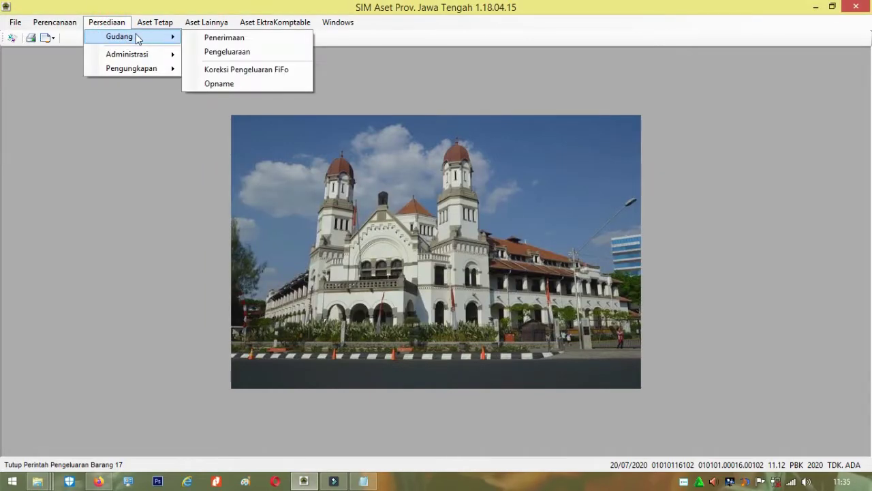
click(227, 52)
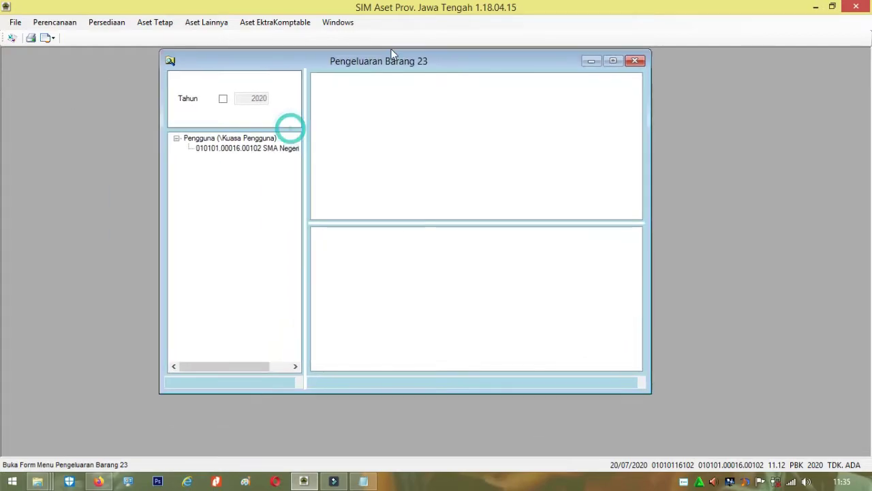
click(232, 83)
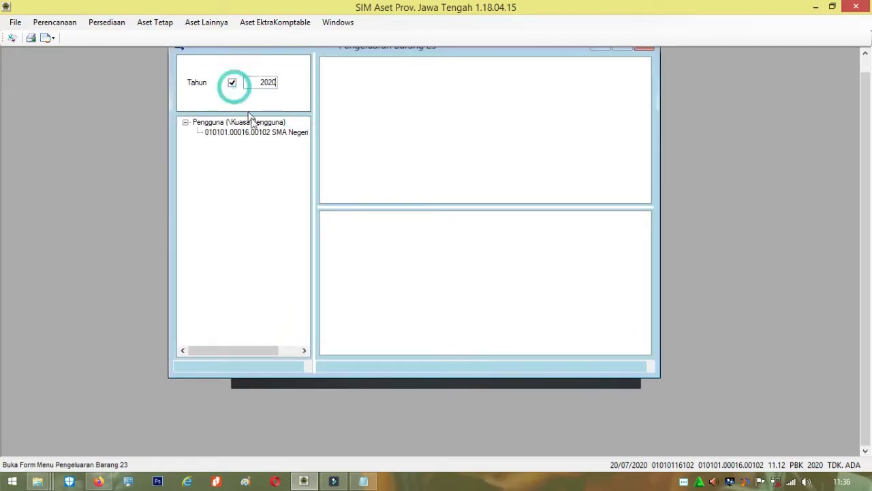
click(259, 132)
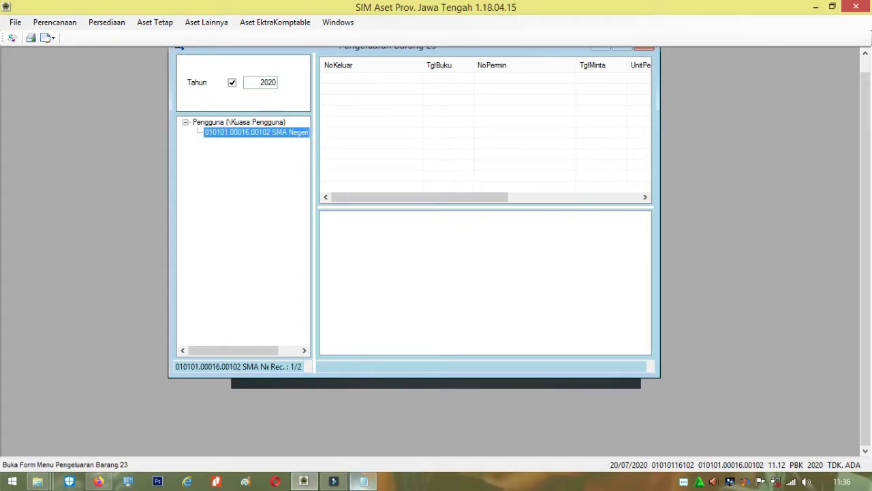
Switch to Notepad and add the line "untuk mengeluarkannya, klik kanan buka form pada identitas sekolah".
click(363, 481)
text(u)
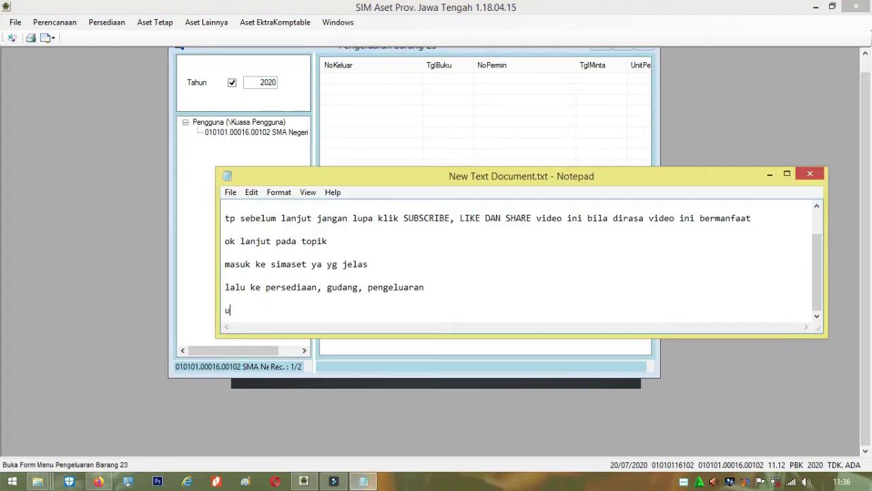
text(ntuk mengeluarkan)
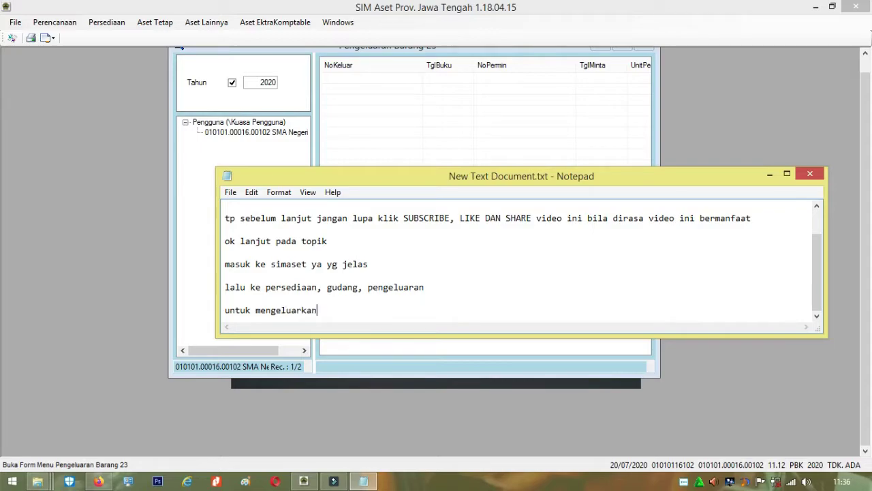
text(nya, klik)
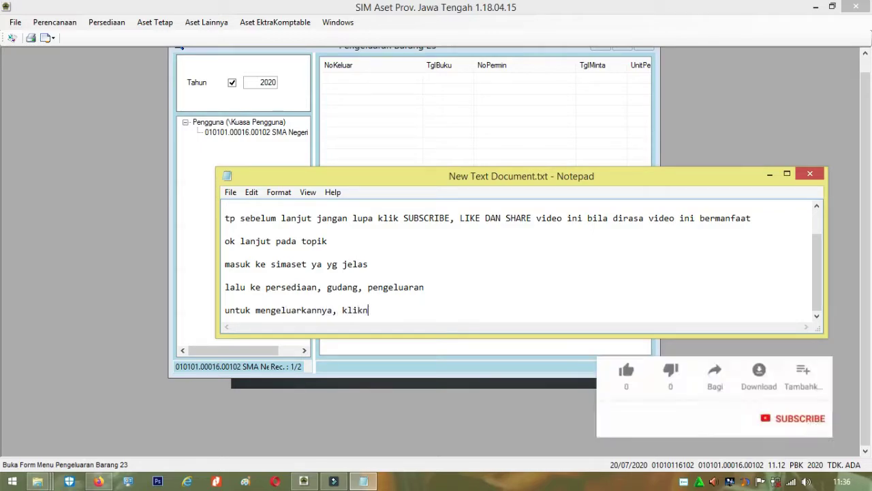
text( kanan buka form pad)
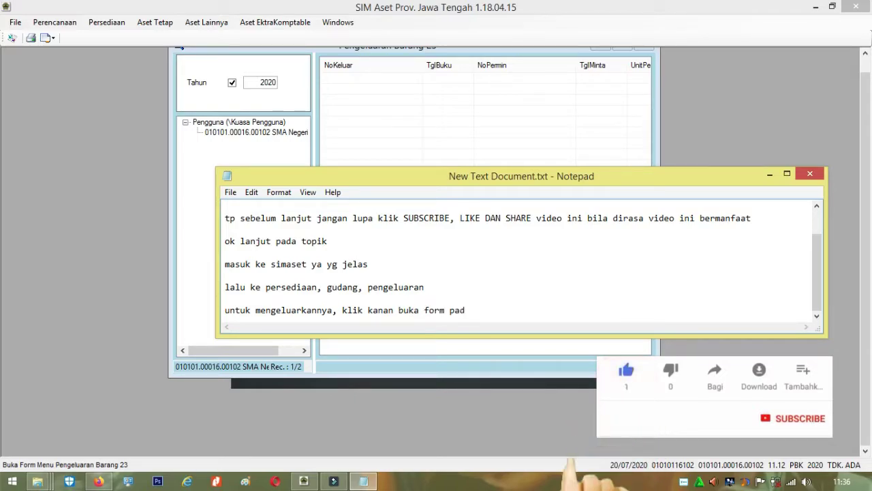
text(a identitas sekolah)
key(Return)
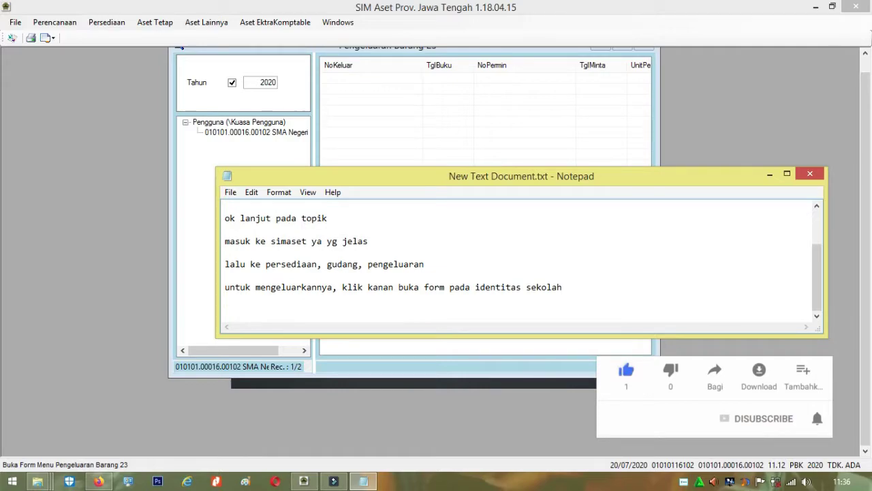
Add the line "lalu ikuti langkahnya" to the notes, followed by a blank line.
text(lalu ikuti langkahnya)
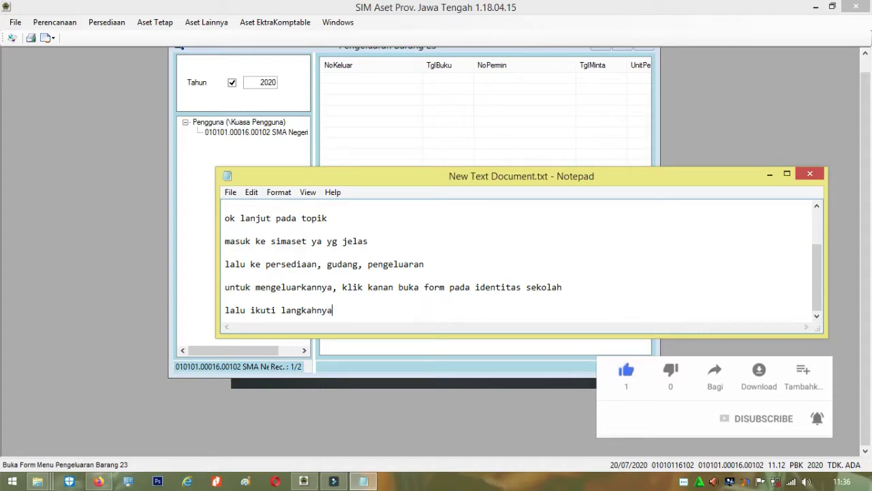
key(Return)
key(Return)
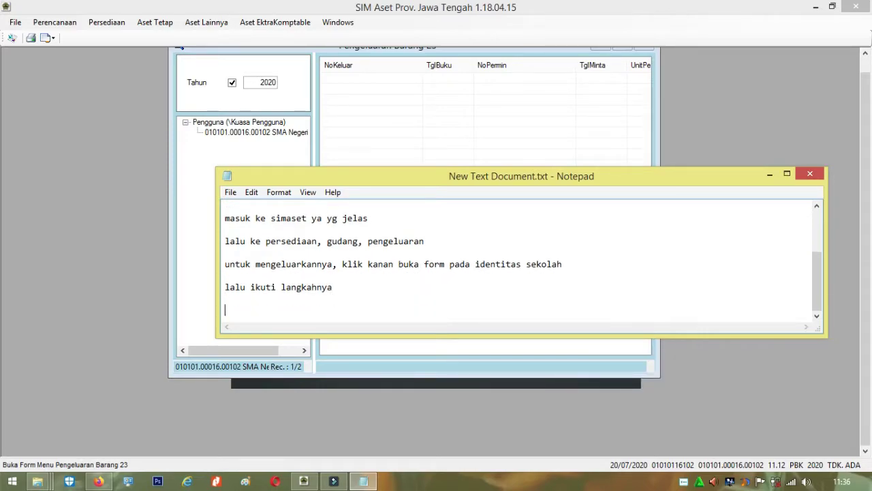
In SIM Aset, open the goods-issue entry form for the SMA Negeri school unit and reposition its window.
click(264, 142)
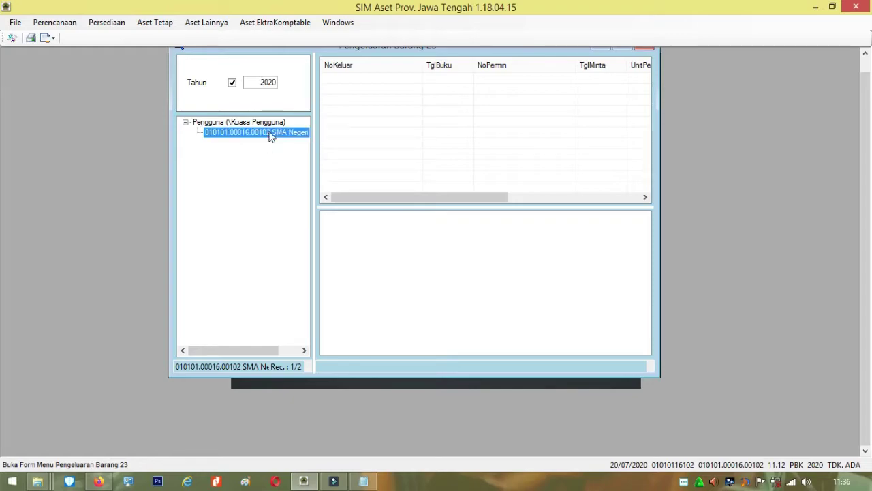
right_click(275, 131)
click(299, 141)
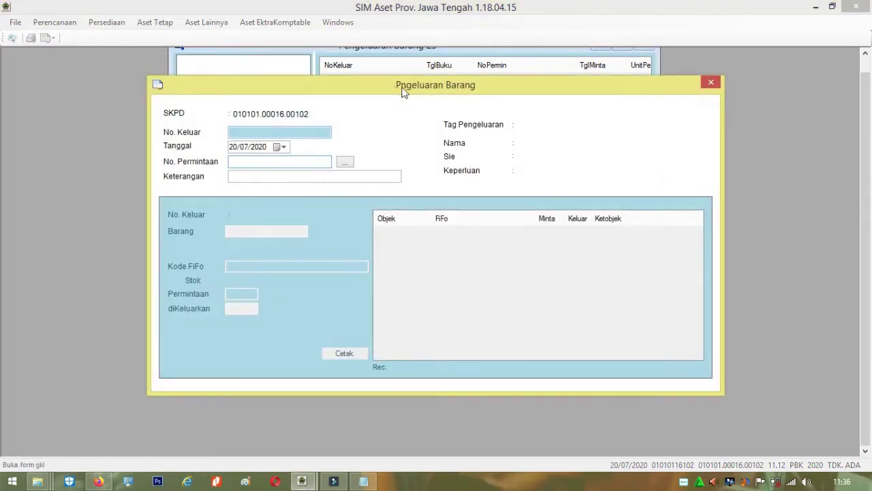
drag(402, 92, 483, 98)
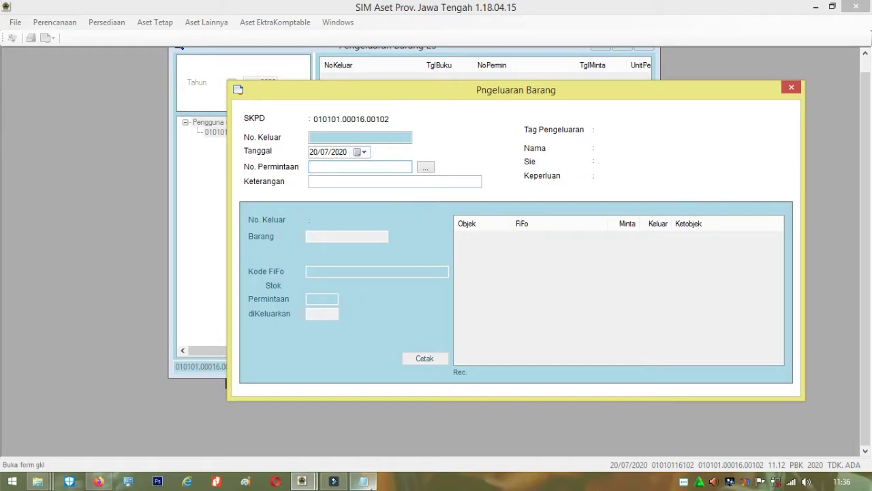
Switch to Notepad and add the line "tanggal disesuaikan", followed by a blank line.
click(363, 481)
text(tanggal disesuaikan)
key(Return)
key(Return)
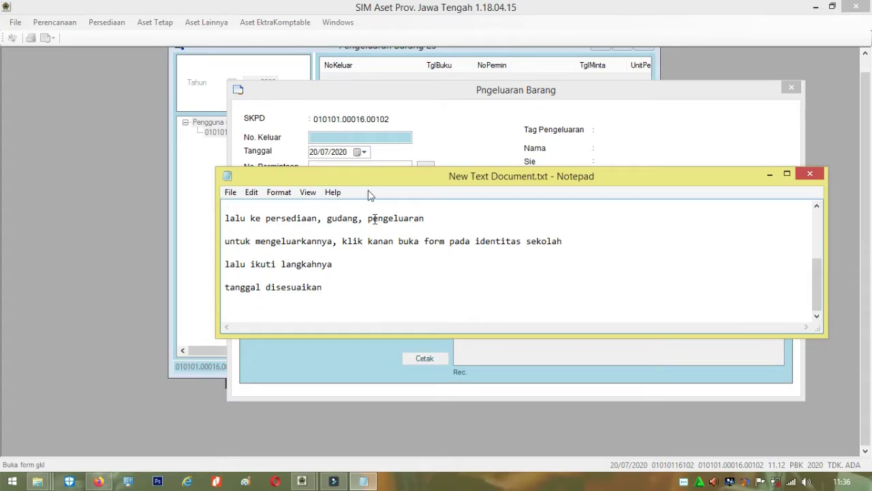
Return to the goods-issue form in SIM Aset and set its date (Tanggal) to 02/01/2020.
click(336, 94)
click(359, 152)
click(382, 176)
click(325, 189)
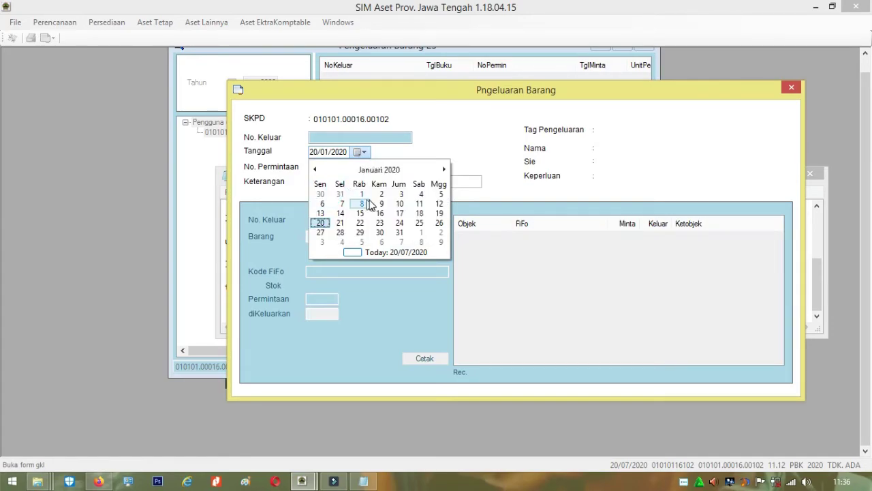
click(379, 195)
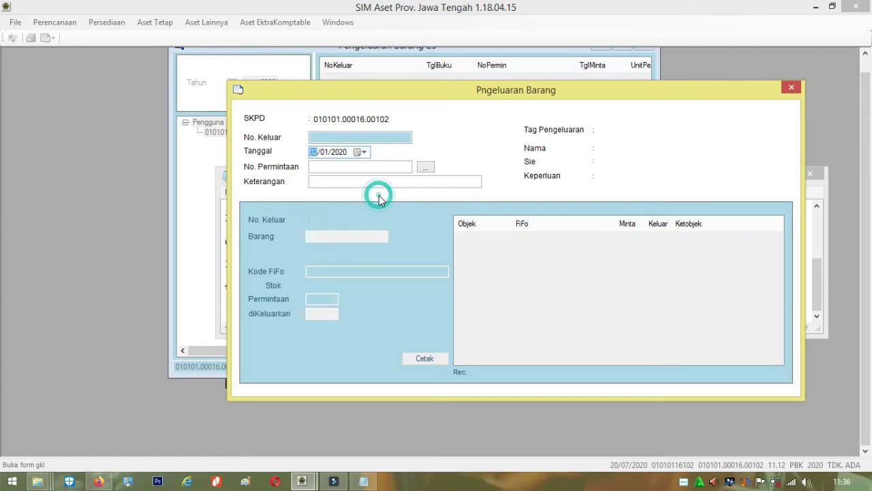
Fill in No. Permintaan by looking up and choosing the goods request dated 02/01/2020.
click(425, 167)
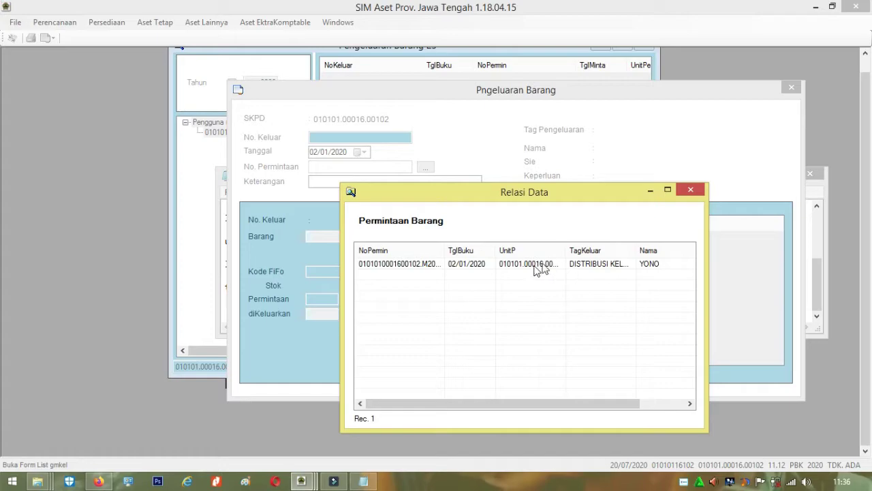
click(603, 265)
click(603, 266)
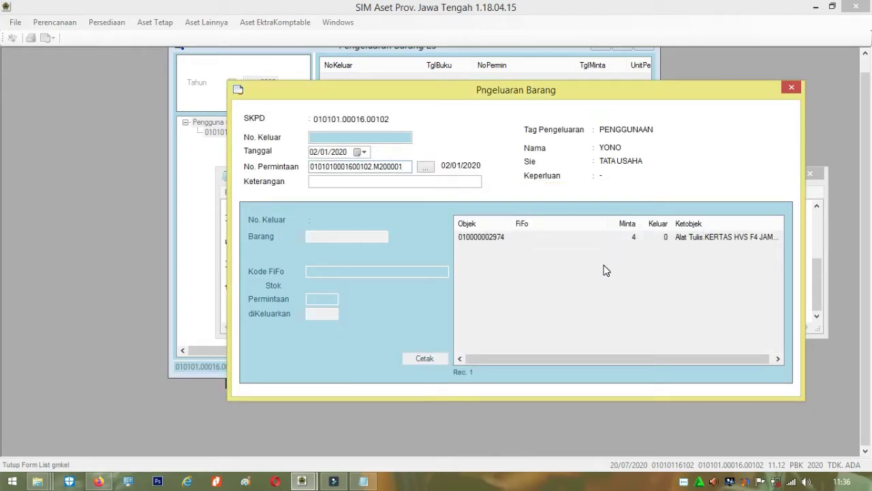
Enter "KEPERLUAN TATA USAHA" as the Keterangan and save the goods-issue header.
click(387, 181)
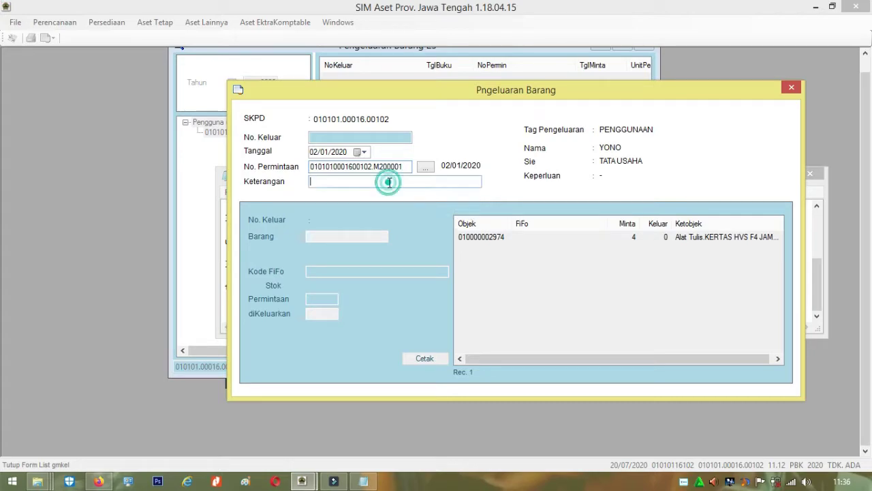
text(KEPERLUA)
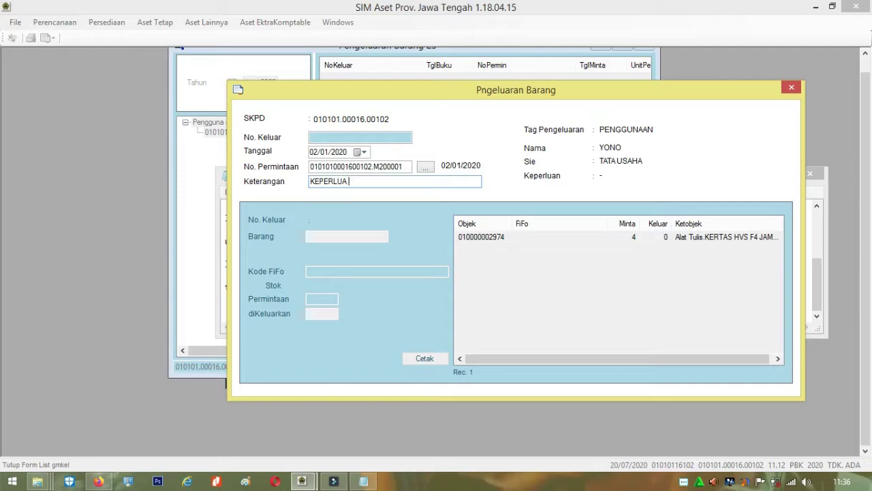
text(N TATA USAHA)
key(Return)
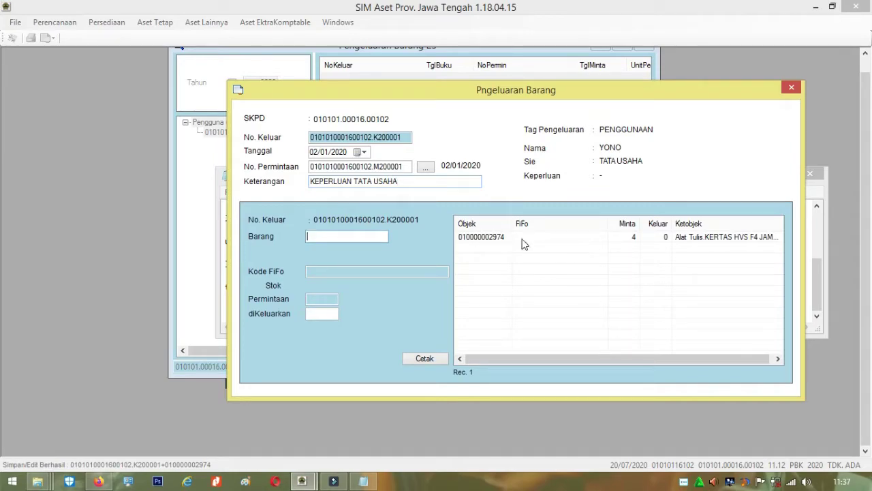
Switch to Notepad and add the line "double click pada form sebelah kanan untuk memunculkan rincian pengambilan pada sebelah kiri", followed by a blank line.
click(365, 482)
drag(491, 174, 374, 54)
text(double click pada)
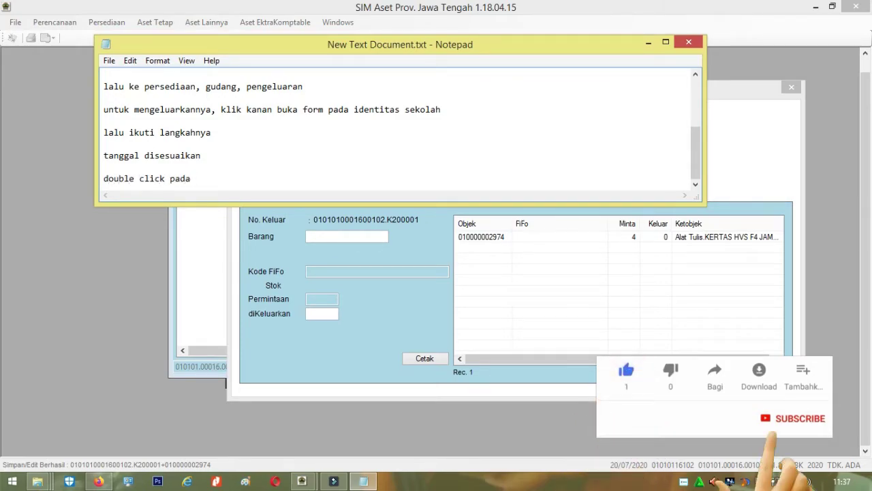
text( form sebe)
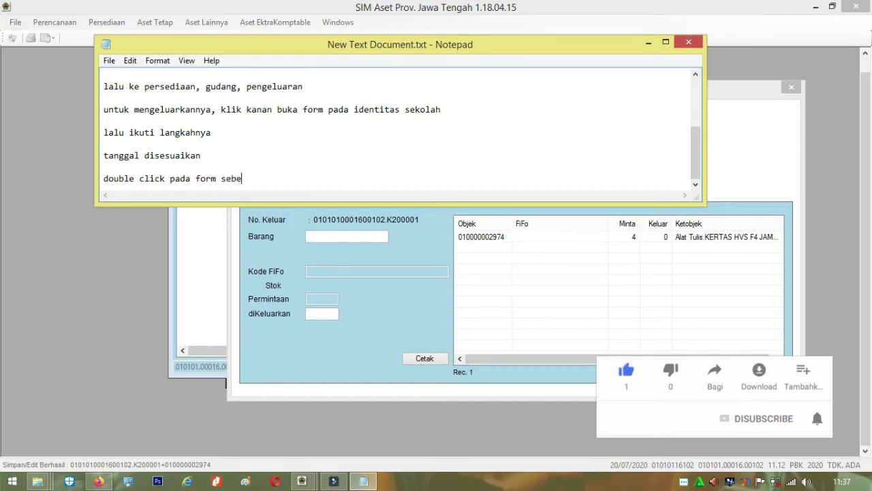
text(lah kanan untuk memunculkan)
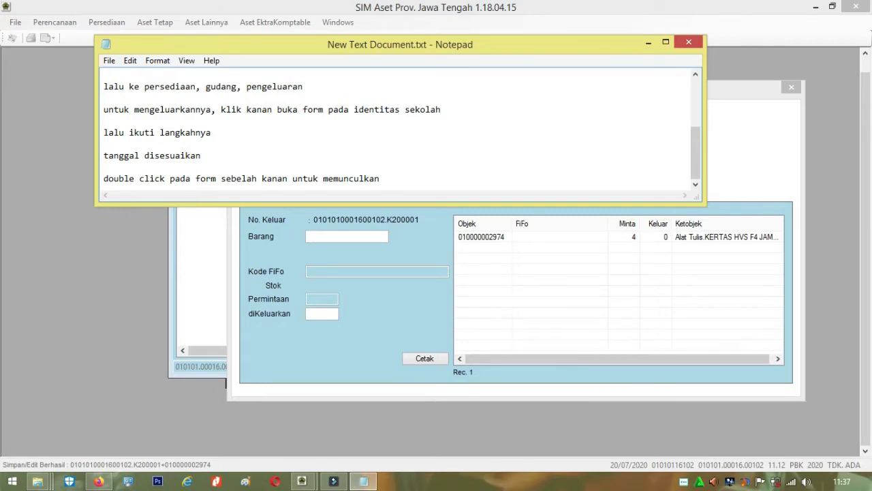
text( rincian pengambilan pada sebe)
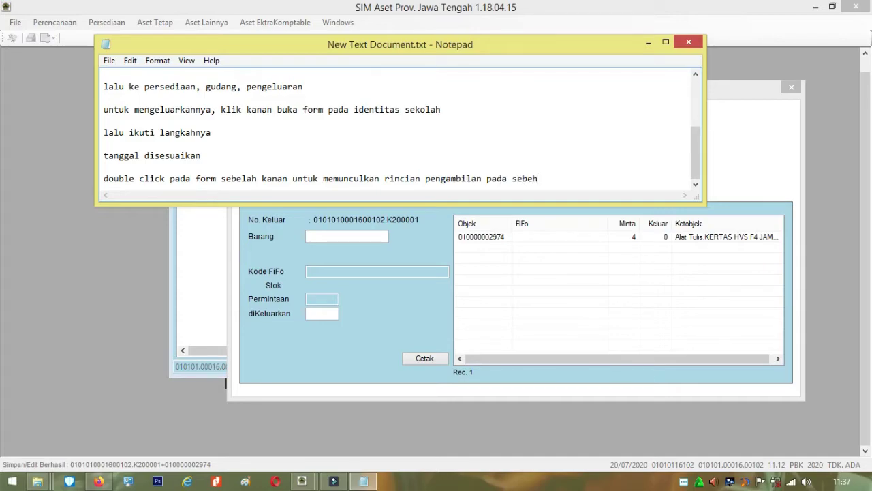
text(lah kiri)
key(Return)
key(Return)
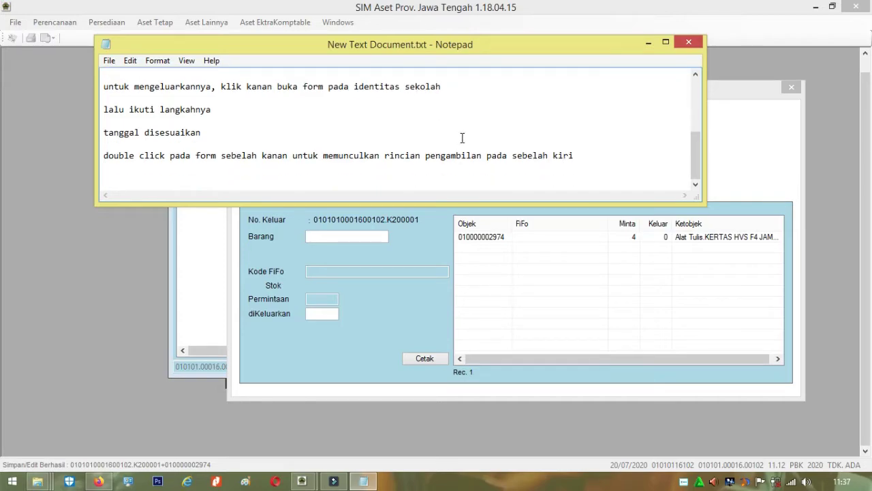
click(528, 247)
click(505, 238)
double_click(505, 237)
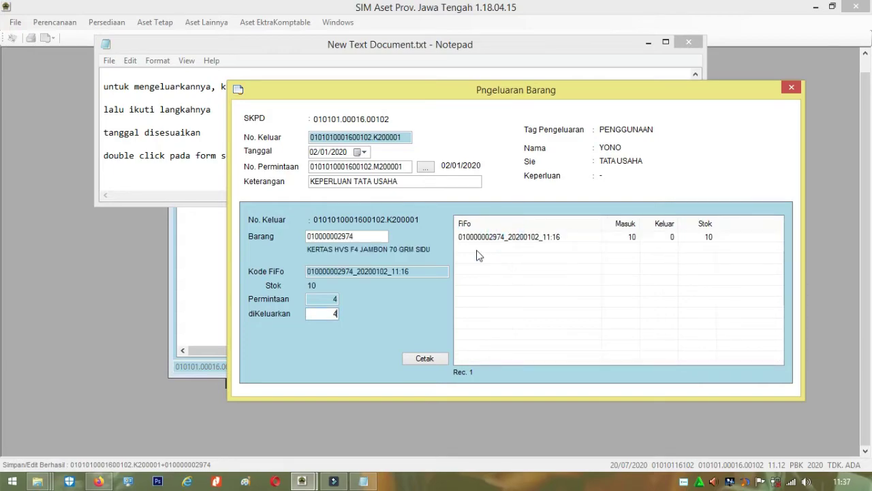
click(335, 314)
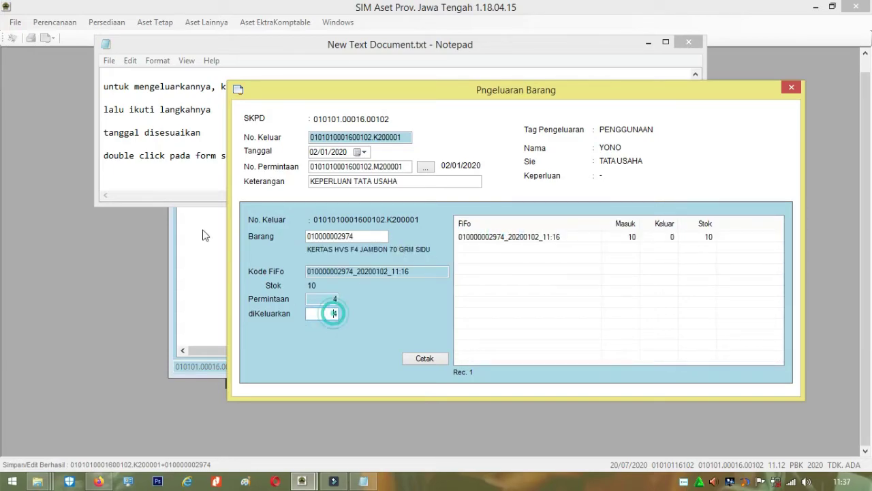
Switch to Notepad and add the line "jika sudah langsung di enter saja", followed by a blank line.
click(143, 170)
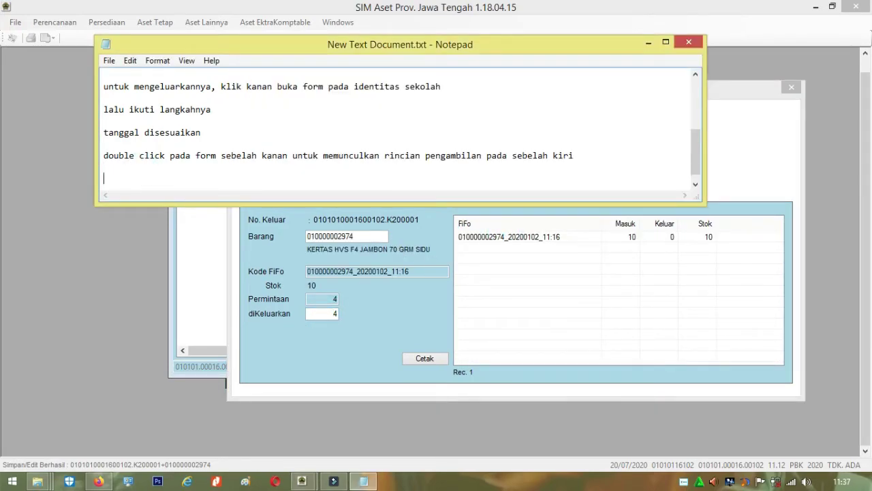
text(jika sudah langsung)
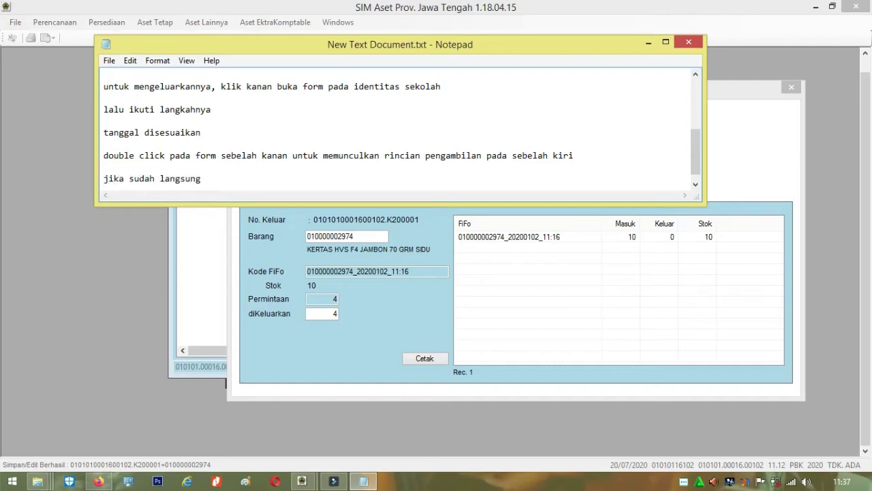
text( di enter saja)
key(Return)
key(Return)
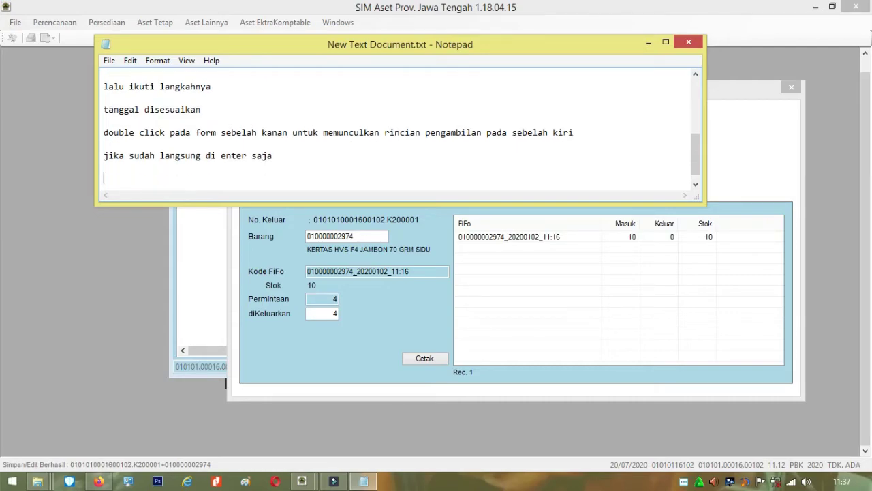
Return to SIM Aset and save the paper item's issue with a diKeluarkan quantity of 4.
click(340, 313)
click(334, 316)
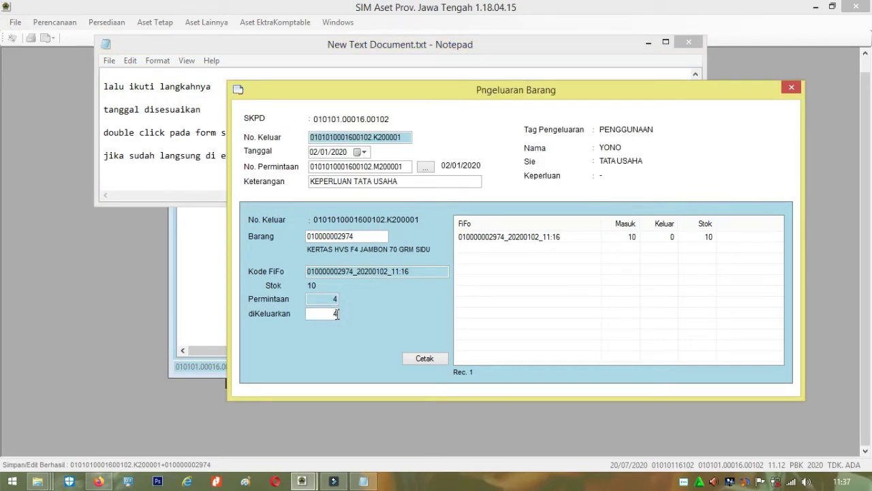
key(Return)
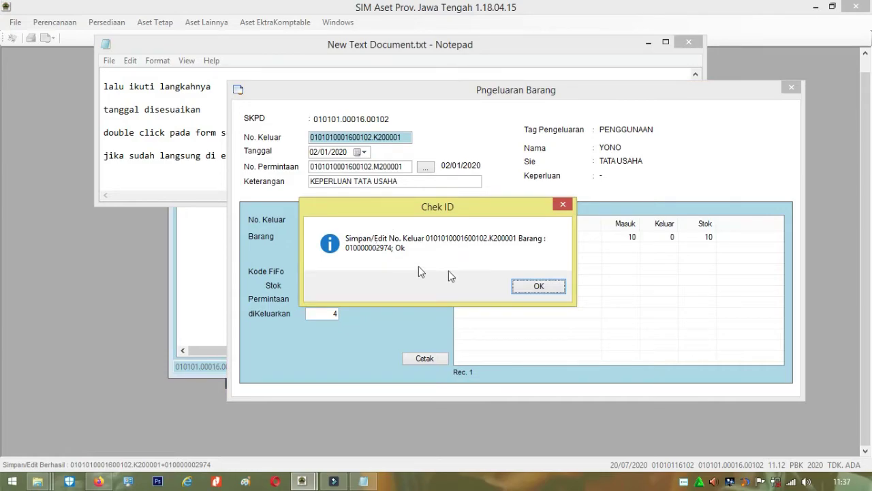
Switch to Notepad, resize its window clear of the SIM Aset message, and add the line "barang berhasil di keluarkan." plus a blank line.
click(152, 43)
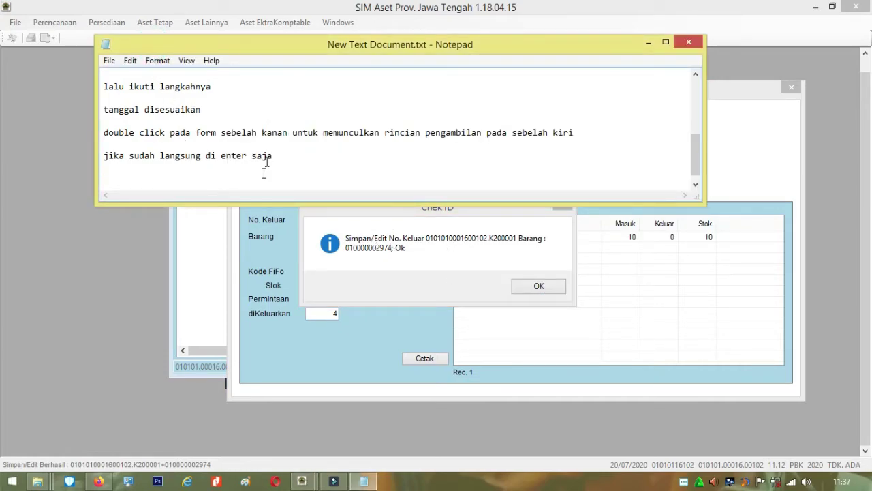
drag(348, 36, 346, 15)
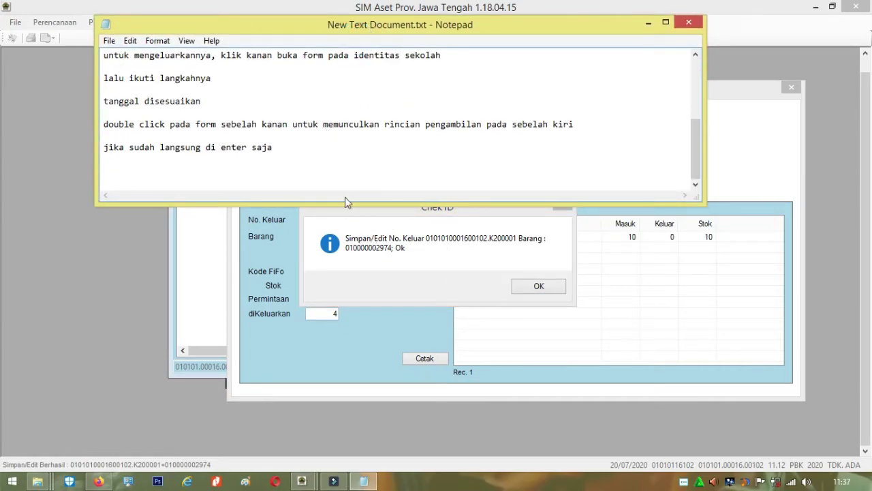
drag(347, 198, 349, 191)
click(325, 169)
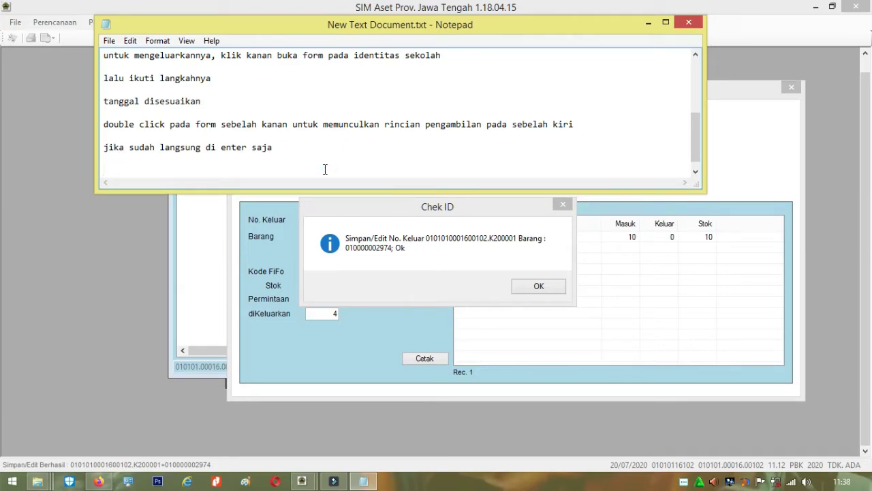
text(barang berhasil di keluarkan)
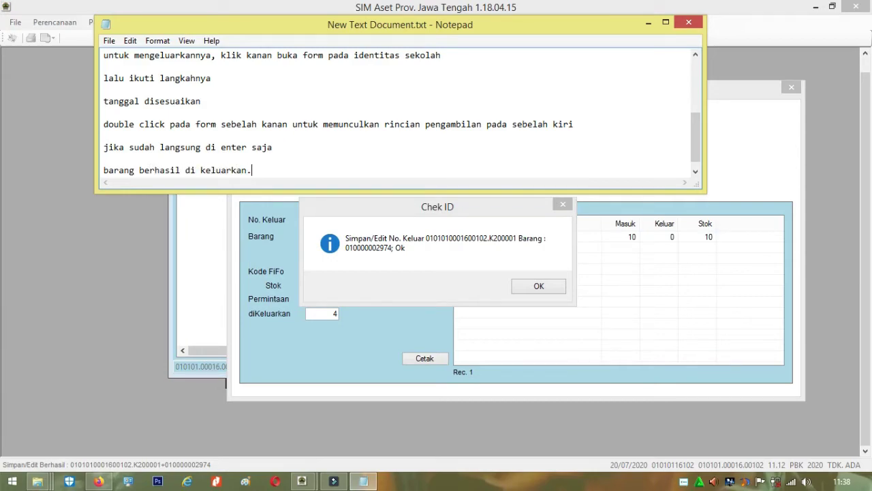
text(.)
key(Return)
key(Return)
Return to SIM Aset, acknowledge the save message and close the goods-issue form.
click(459, 253)
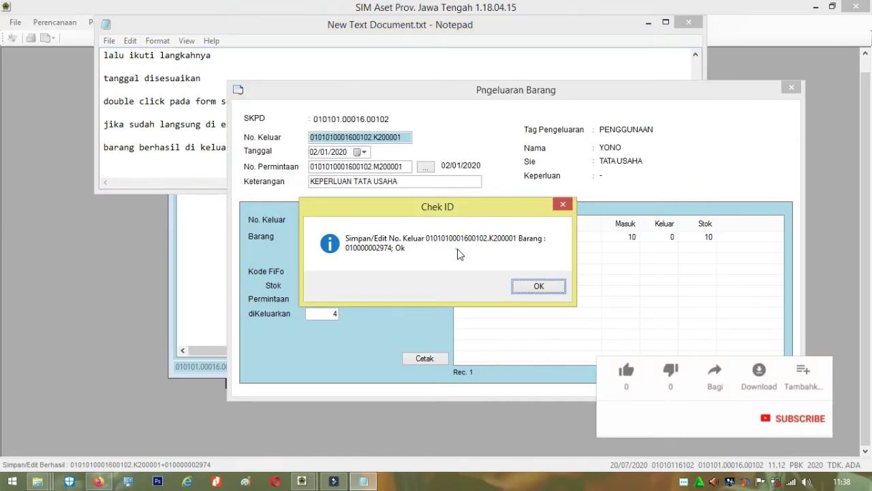
click(543, 286)
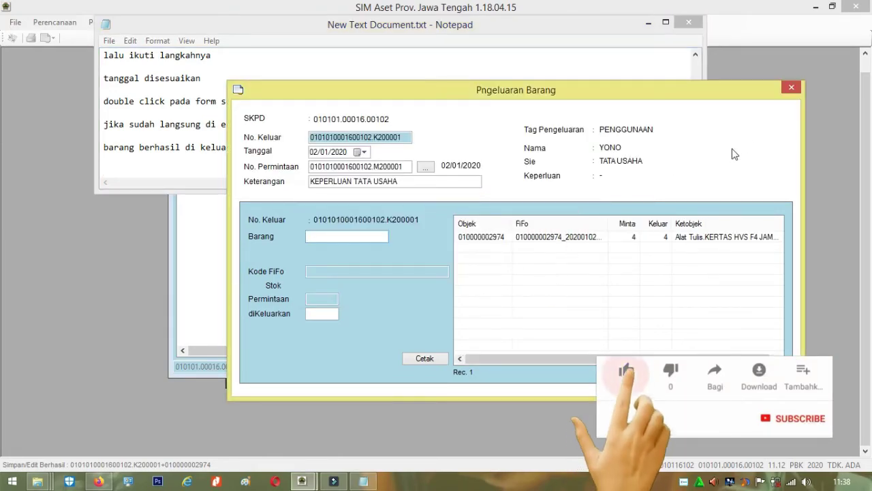
click(791, 87)
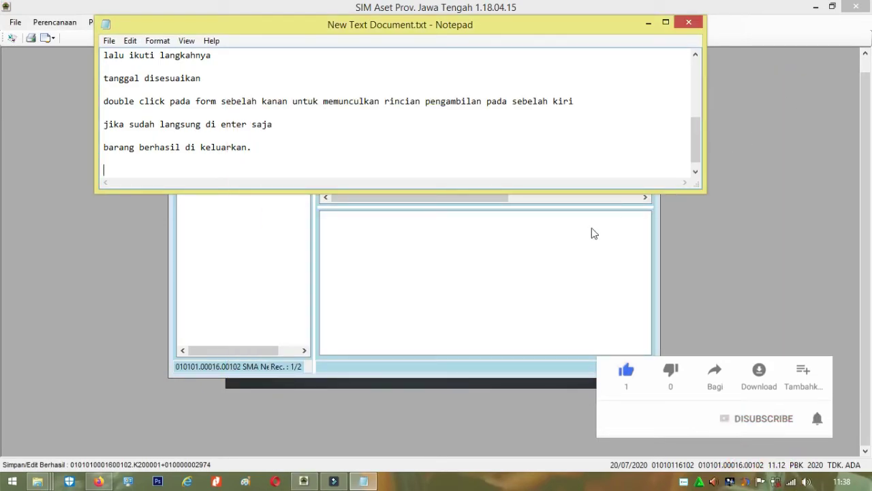
Reload the goods issues of SMA Negeri 2 Cilacap and show the item details of the 02/01/2020 issue in the maximized list window.
click(526, 259)
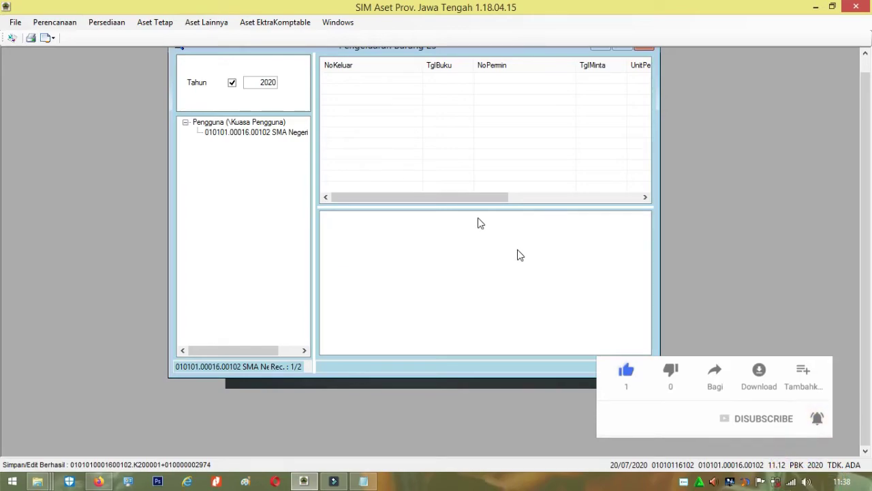
click(227, 132)
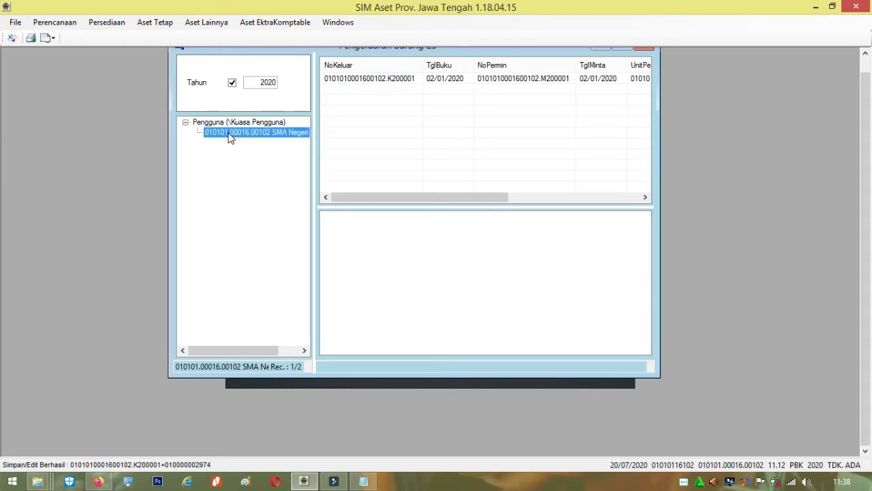
click(621, 46)
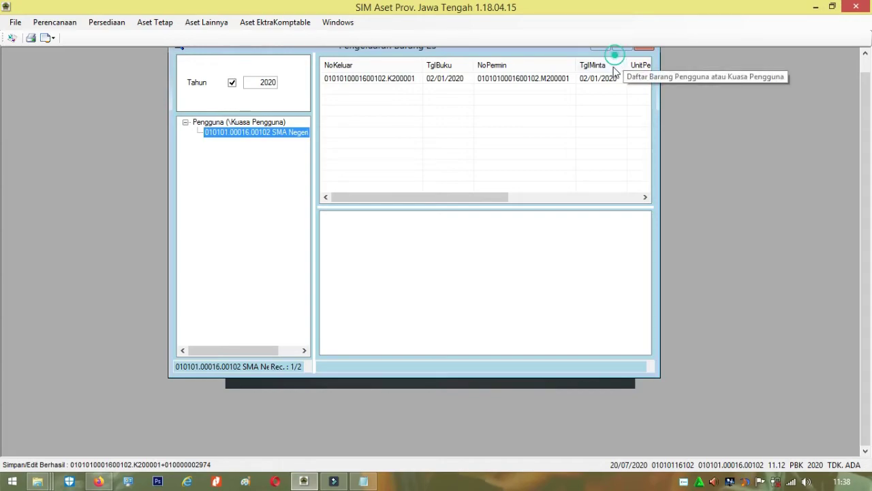
click(614, 62)
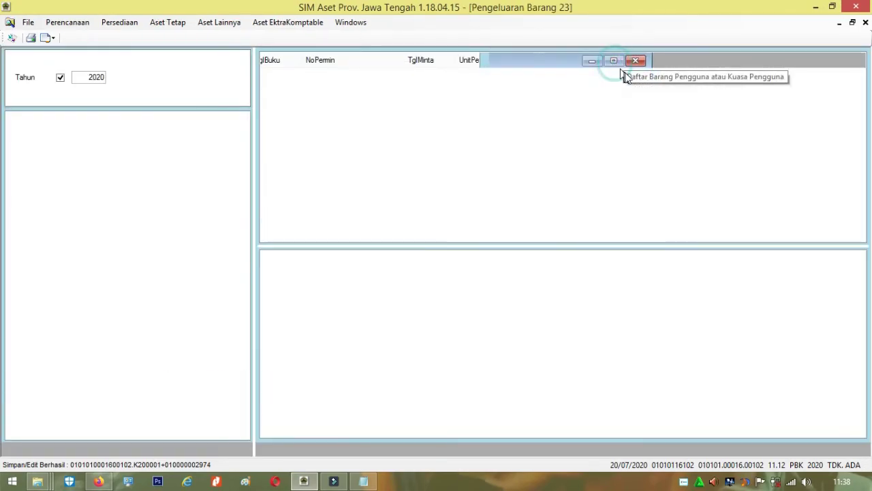
click(429, 75)
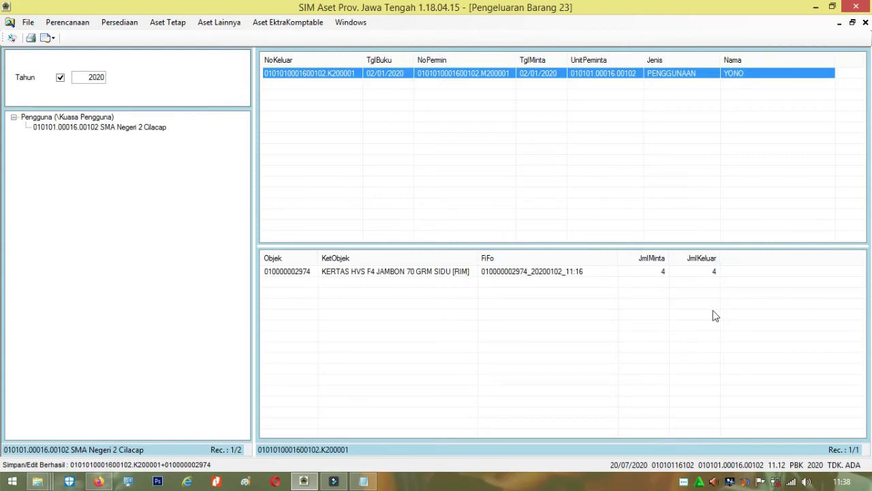
Switch to Notepad and add the line "ok sekian tutorial singkat lanjutan dari perintah pengeluaran.", followed by a blank line.
click(363, 481)
text(ok sekian)
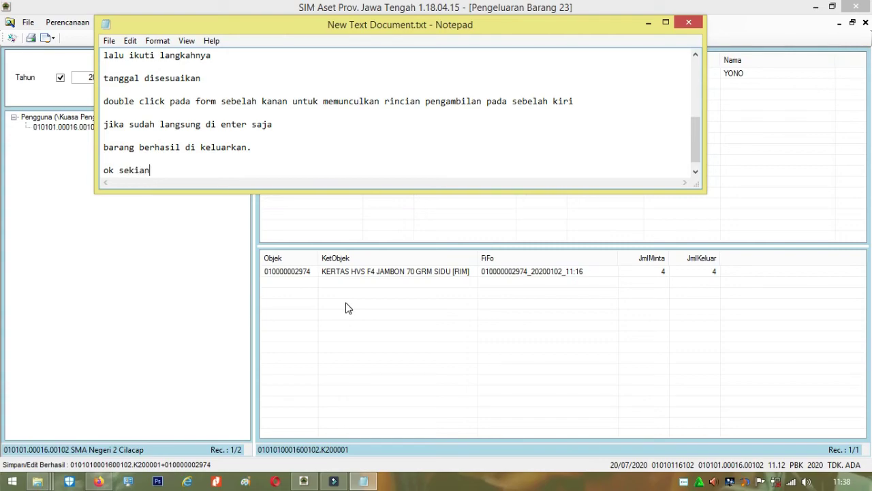
text( tutorial singk)
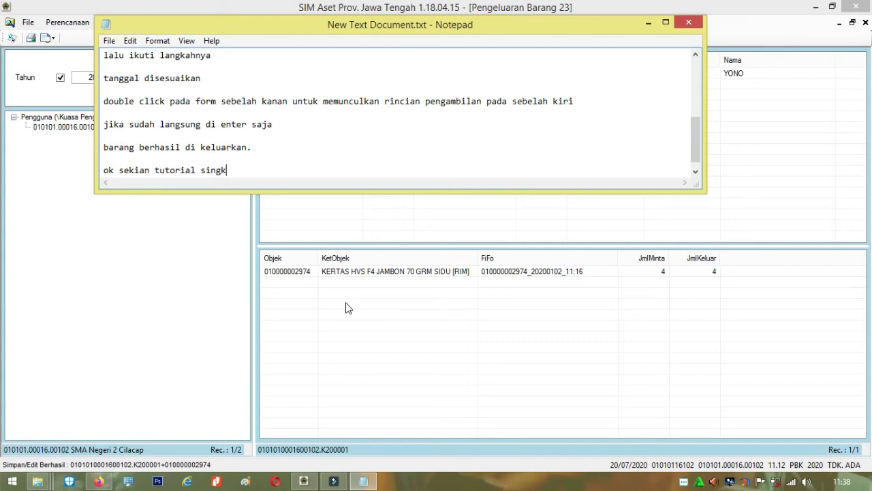
text(at lanjutan dari peri)
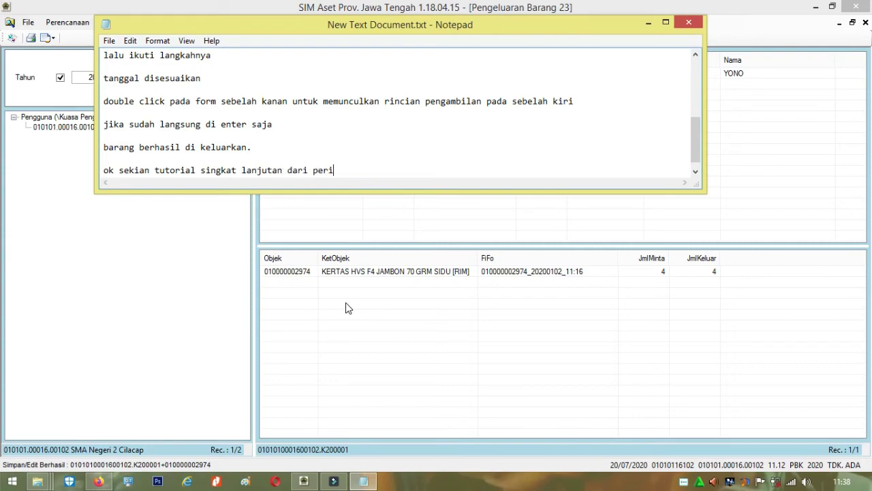
text(ntah pengeluara)
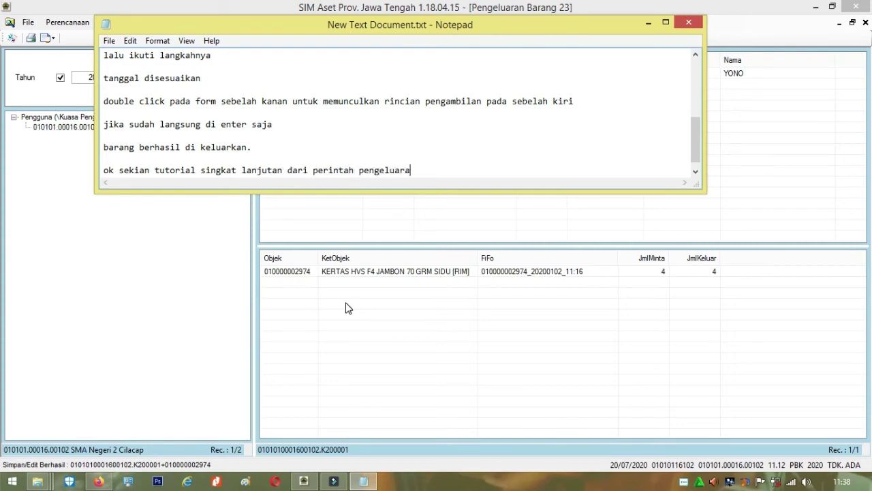
text(n.)
key(Return)
key(Return)
Add the closing line "sekian dan terimakasih" to the Notepad text, followed by a blank line.
text(sekian)
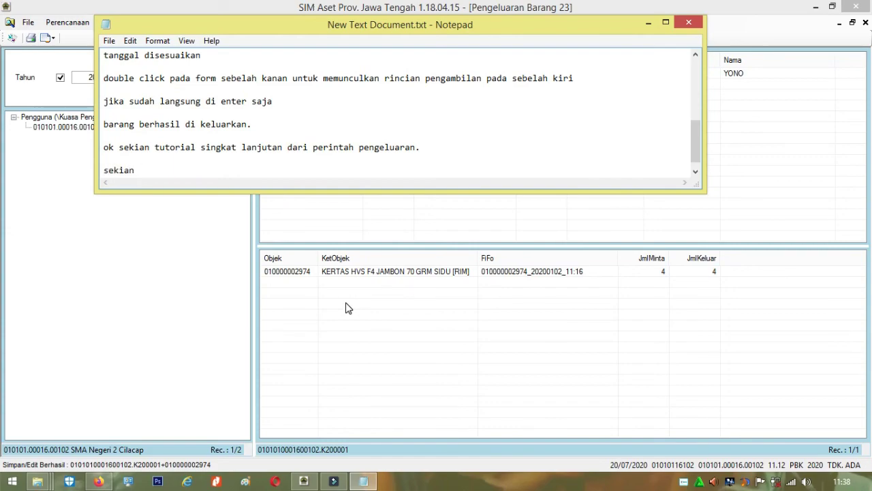
text( dan terimakasih)
key(Return)
key(Return)
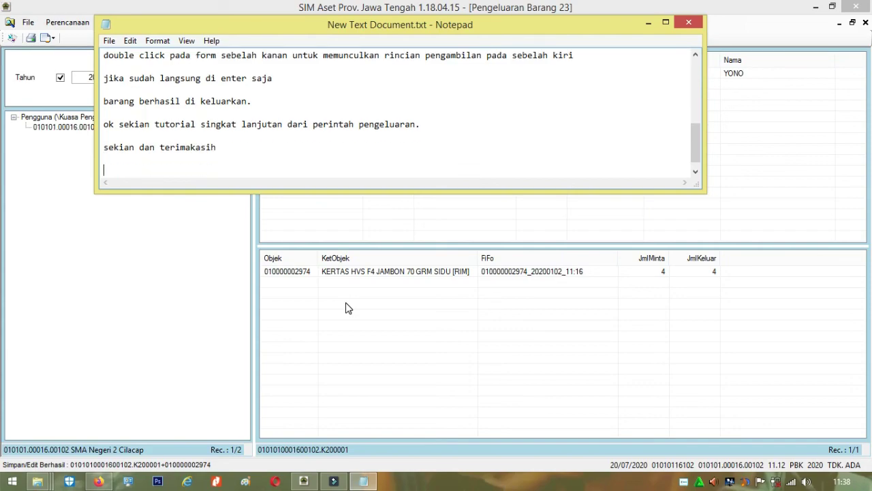